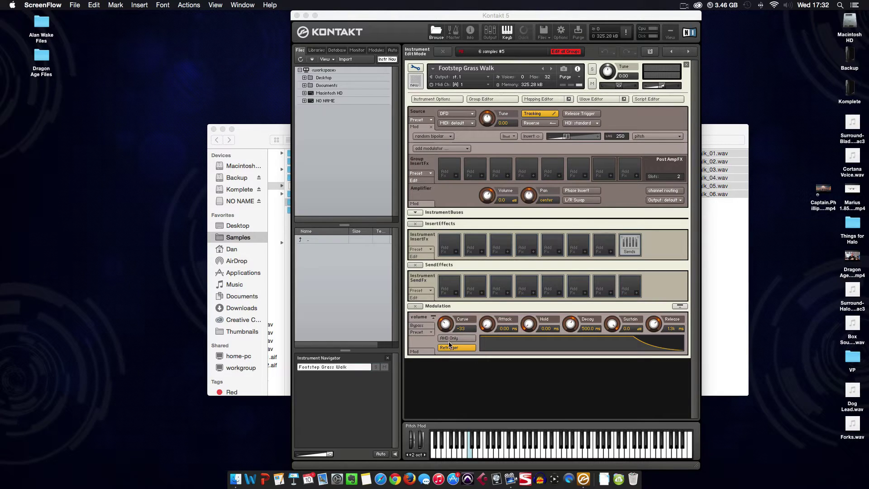
Step: Show the random Group Starts setting, then place Kontakt beside the Walk samples folder
left_click(496, 100)
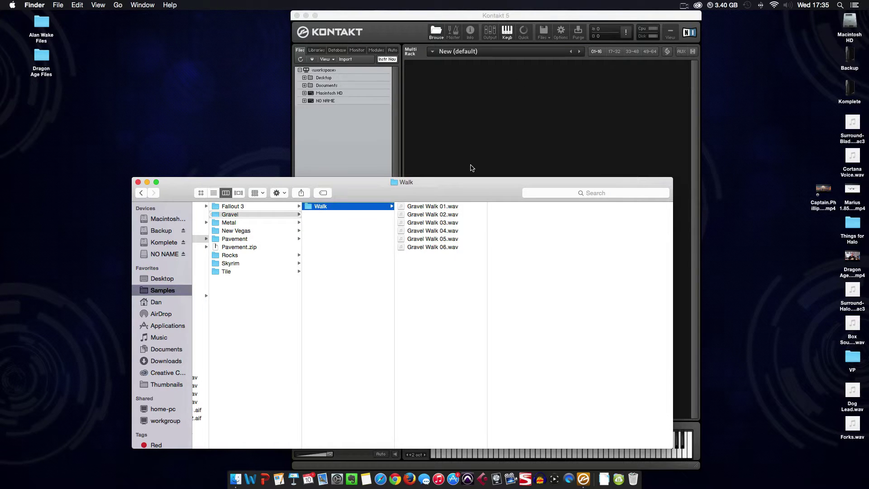
left_click_drag(422, 198, 155, 204)
left_click_drag(431, 19, 533, 15)
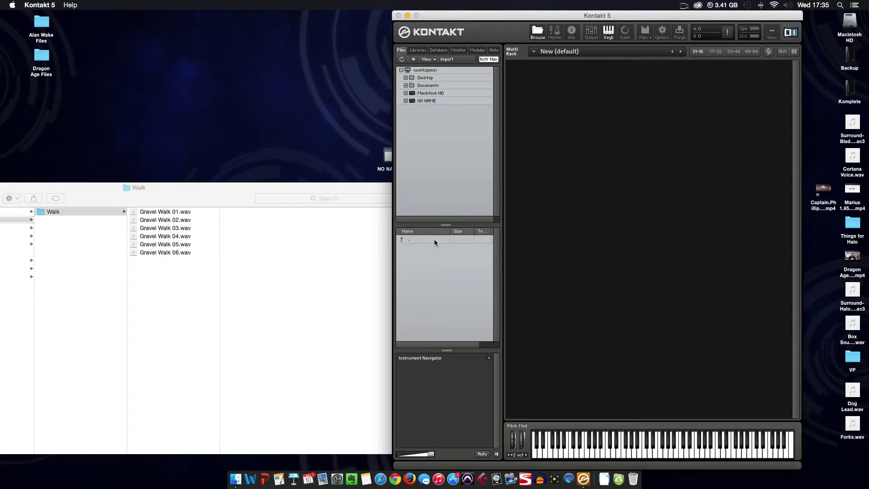
Step: Drop Gravel Walk 01–06.wav from the Walk folder into Kontakt's empty rack
left_click_drag(258, 192, 267, 189)
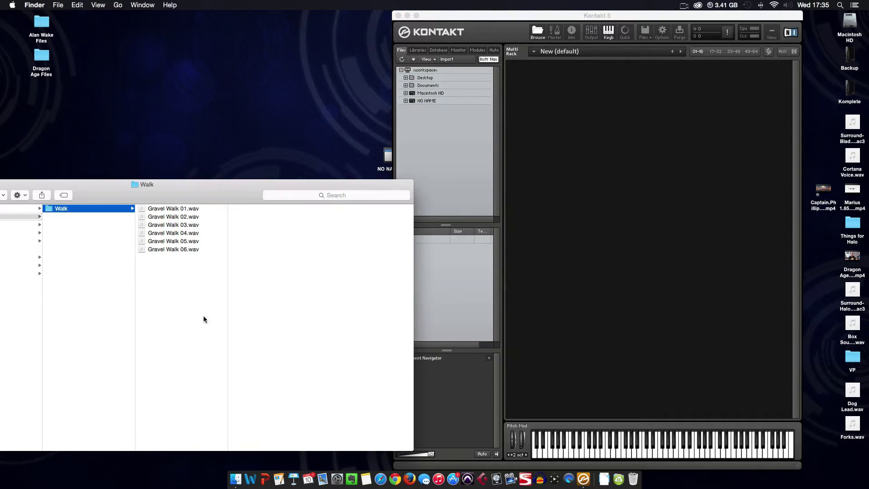
left_click_drag(191, 299, 171, 206)
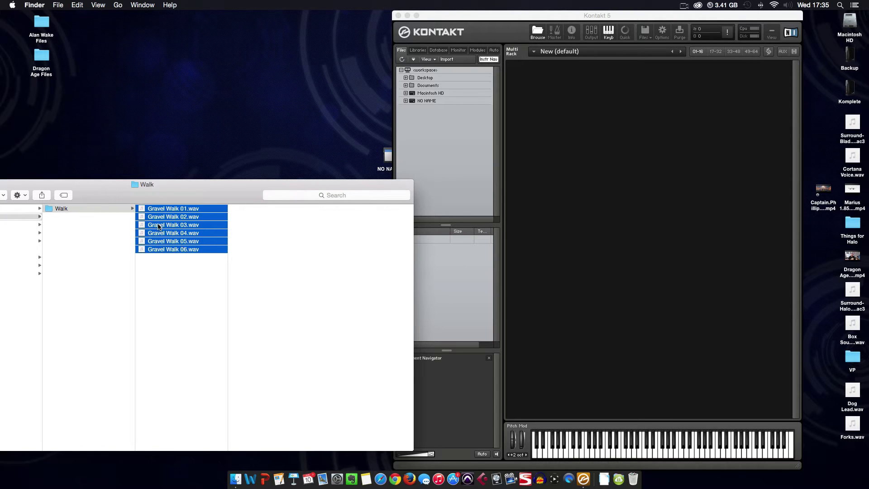
left_click_drag(154, 227, 639, 153)
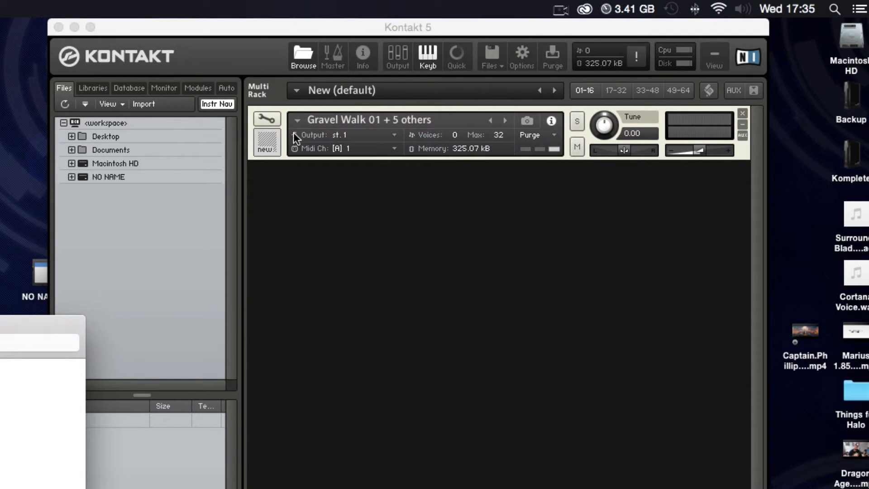
Step: Rename the instrument 'Gravel Walk' and open it in Instrument Edit Mode
left_click(403, 119)
double_click(436, 118)
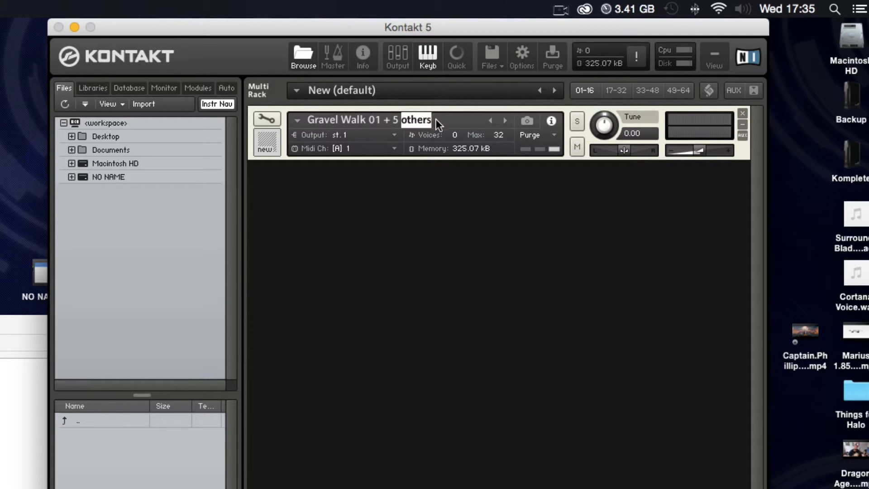
key("super+a")
key("BackSpace")
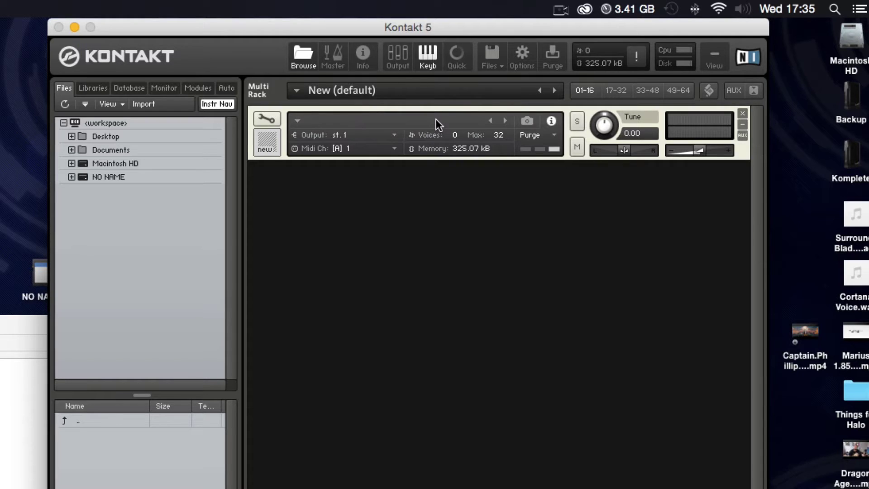
type("Gravel Walk")
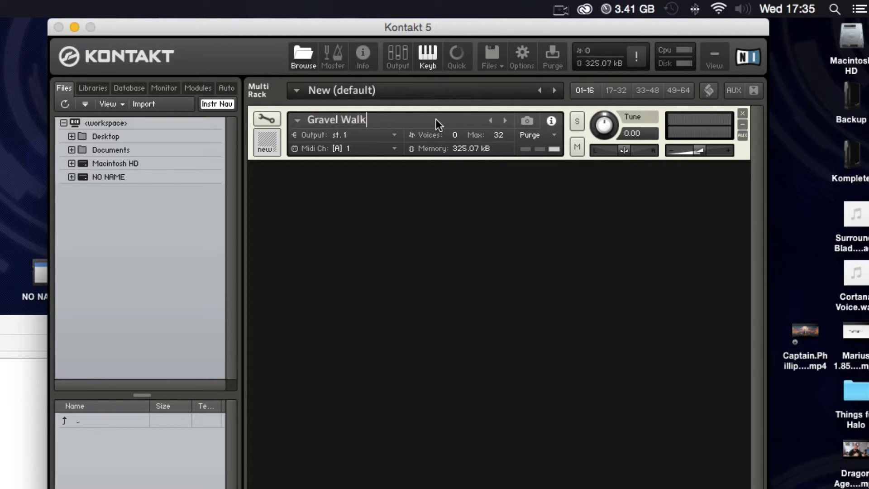
key("Return")
left_click(267, 119)
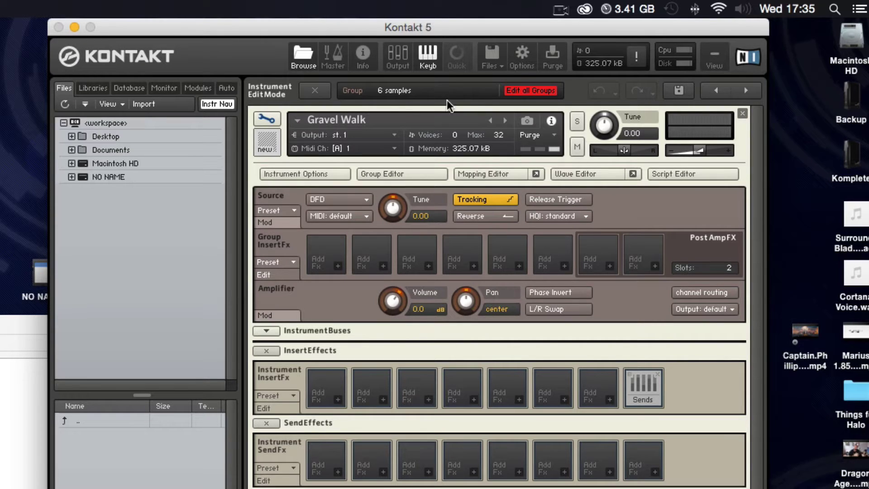
Step: Open the Mapping Editor and audition the six samples across the keyboard
left_click(495, 178)
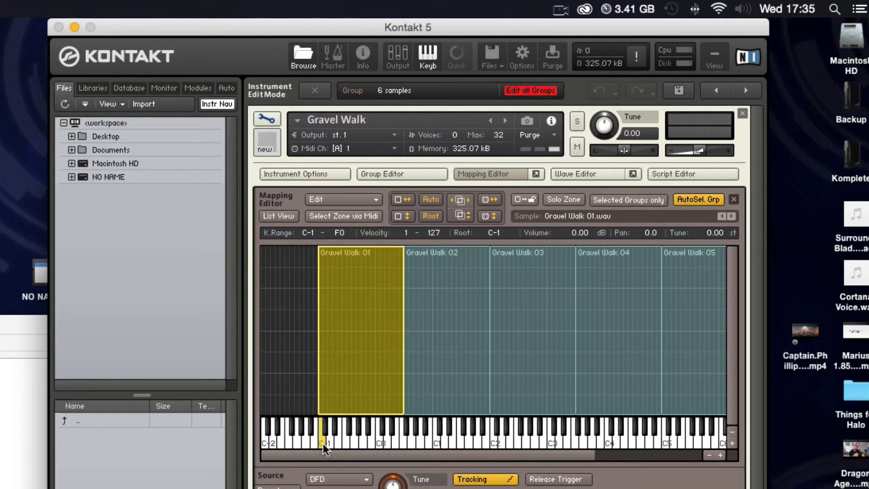
left_click_drag(322, 443, 704, 446)
left_click_drag(400, 455, 498, 456)
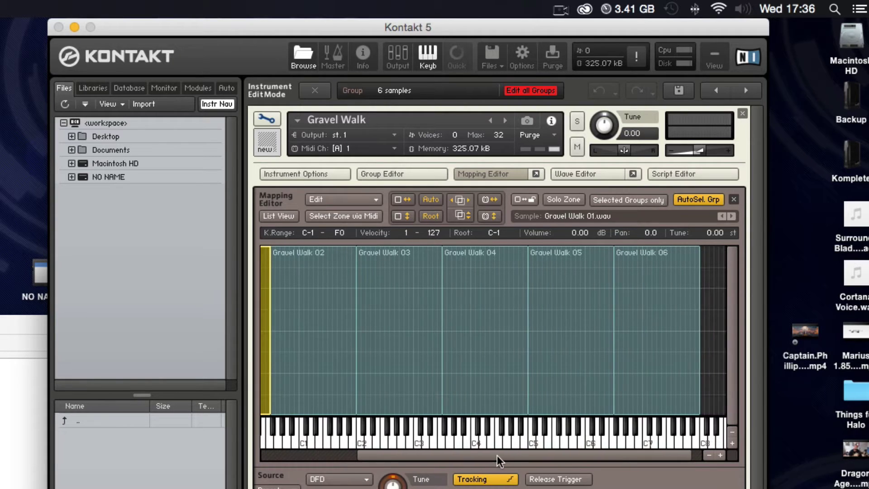
mouse_move(671, 439)
left_mouse_down()
mouse_move(362, 446)
mouse_move(618, 443)
left_mouse_up()
scroll(369, 458, "left", 5)
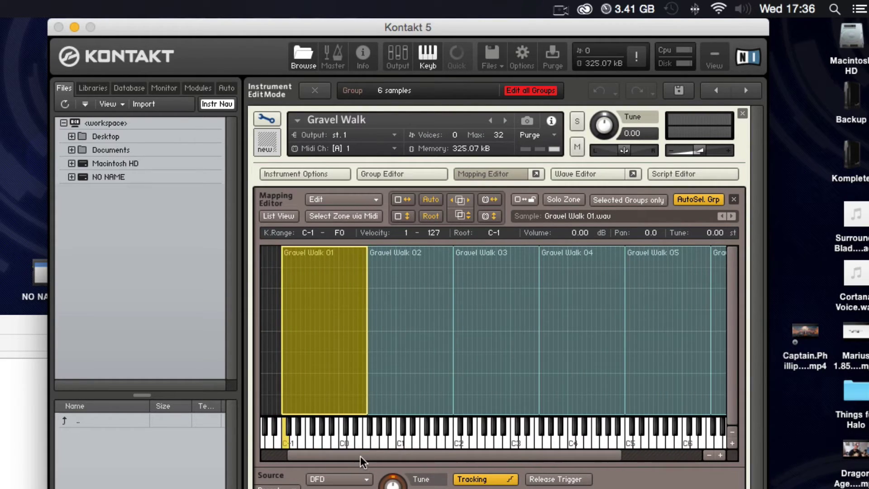
Step: Narrow each of the six Gravel Walk zones to a single key
left_click_drag(365, 367, 283, 371)
left_click_drag(452, 379, 369, 376)
left_click(480, 376)
left_click_drag(543, 388, 453, 388)
left_click(552, 389)
left_click_drag(623, 390, 540, 387)
left_click(637, 387)
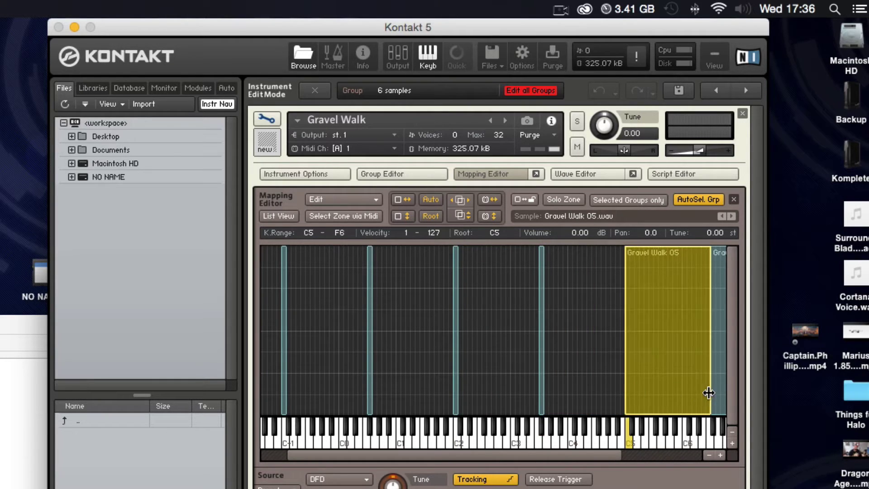
left_click_drag(710, 393, 627, 397)
scroll(675, 384, "right", 5)
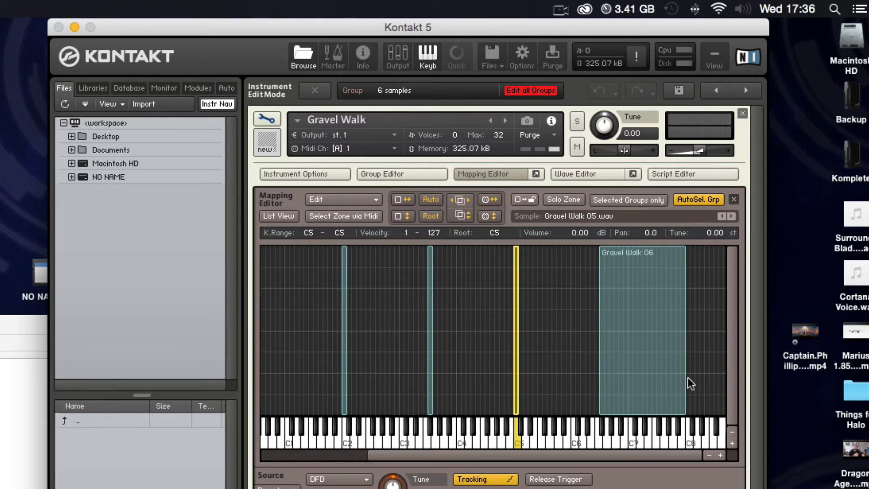
left_click(683, 384)
left_click_drag(682, 383, 592, 380)
scroll(602, 378, "left", 4)
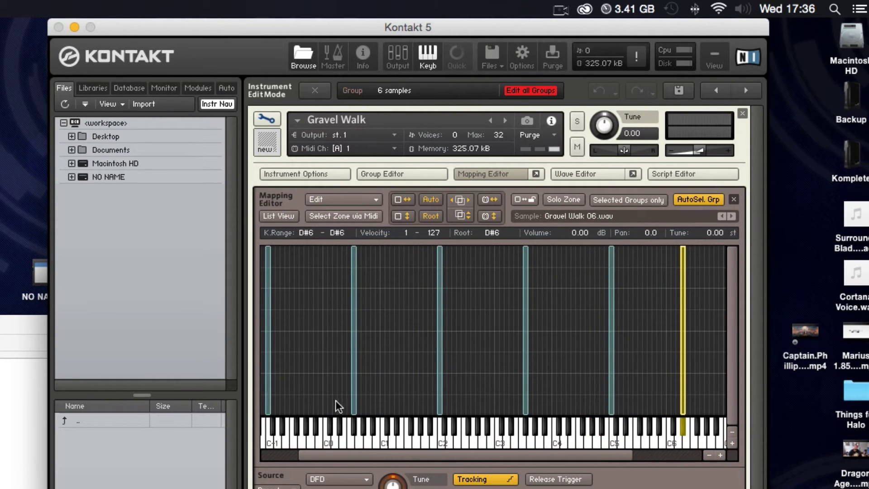
Step: Move all six zones onto adjacent keys from C0 to F0 and audition them
left_click_drag(272, 408, 330, 406)
left_click_drag(439, 402, 338, 400)
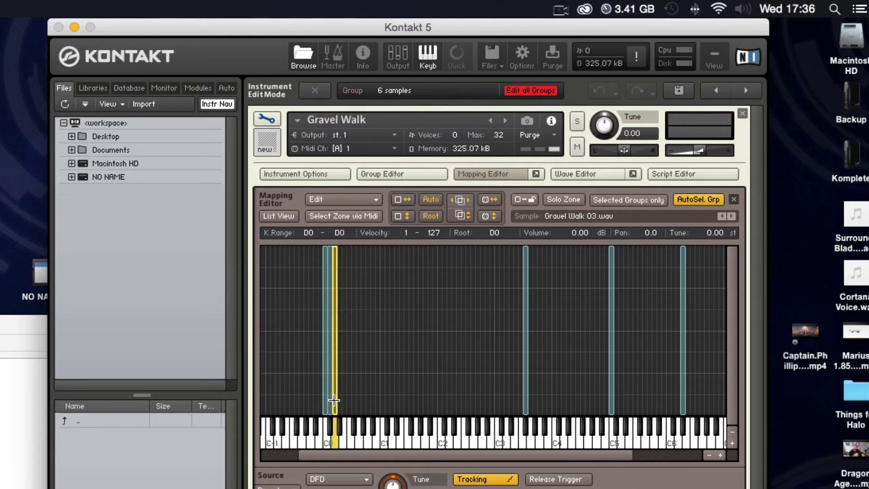
left_click_drag(526, 402, 339, 393)
left_click_drag(608, 394, 346, 385)
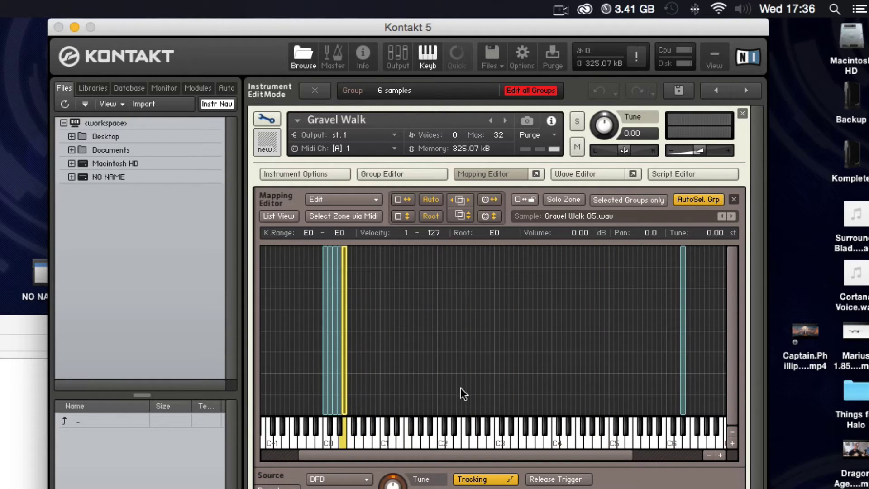
left_click_drag(685, 398, 350, 382)
scroll(512, 378, "right", 2)
scroll(532, 372, "left", 5)
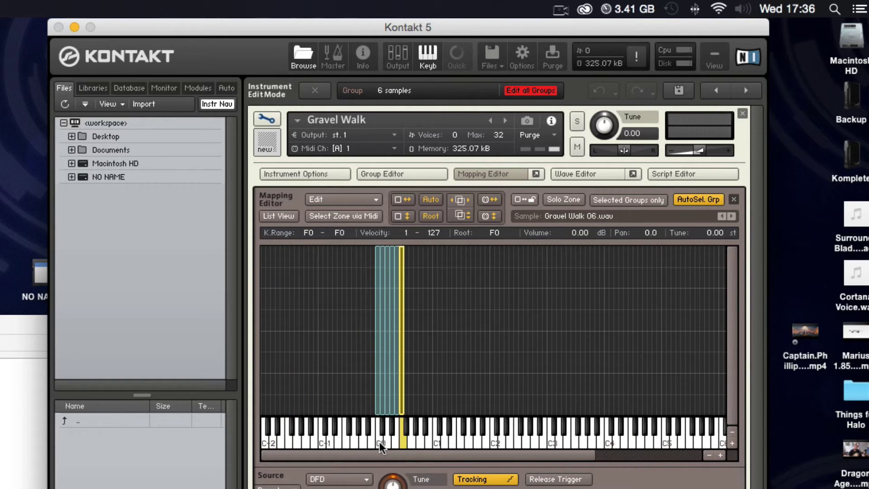
left_click(381, 446)
left_click(403, 446)
left_click(406, 446)
left_click(508, 329)
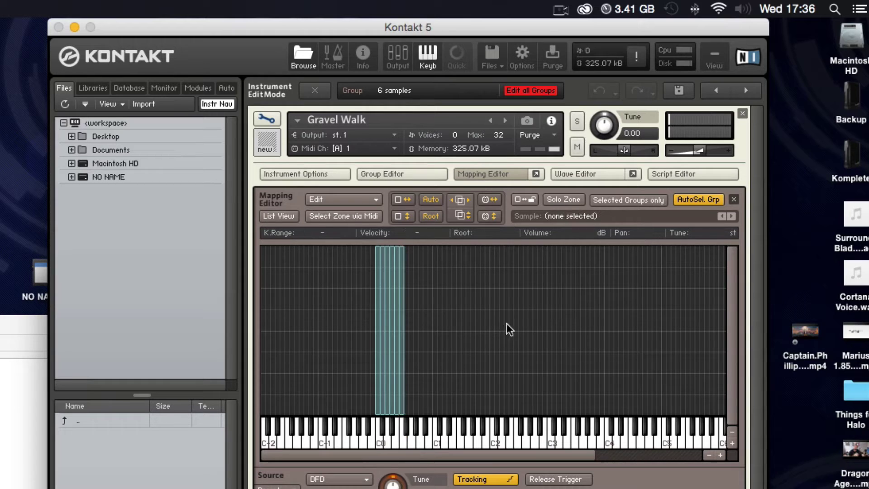
Step: Switch the mapping to the per-sample list view and place Gravel Walk 03 on C0
left_click(287, 217)
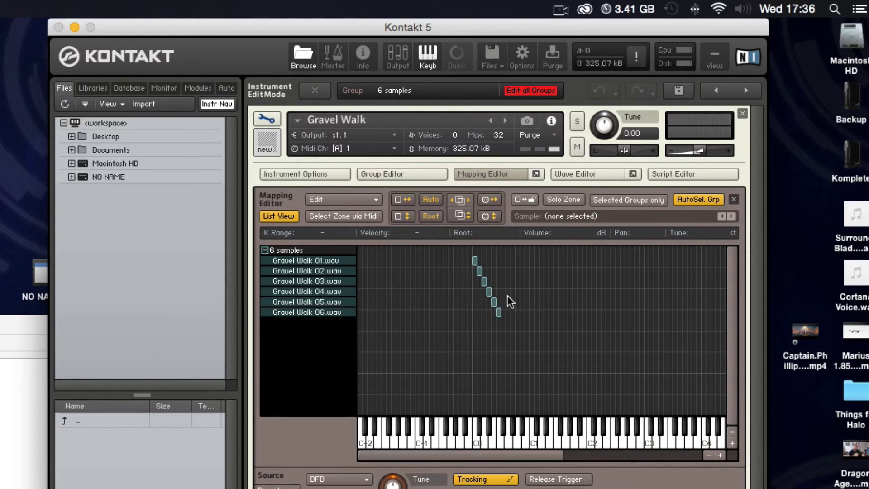
left_click(474, 271)
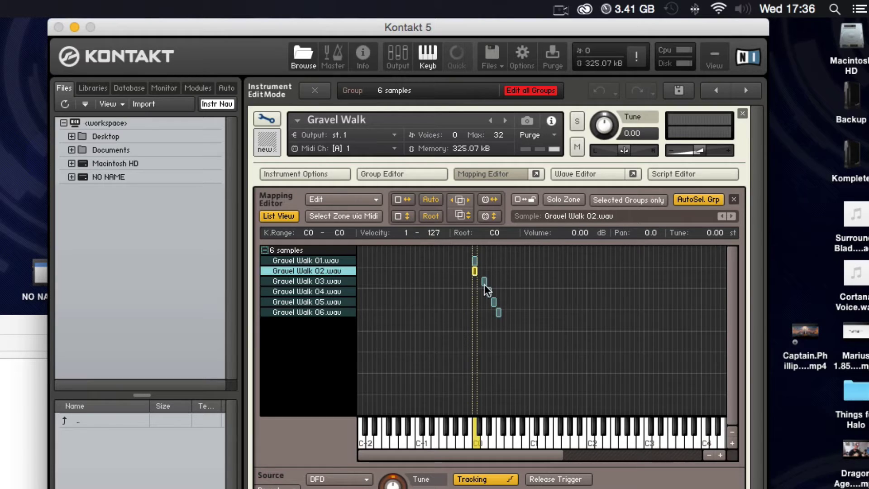
left_click_drag(484, 283, 475, 312)
left_click(505, 309)
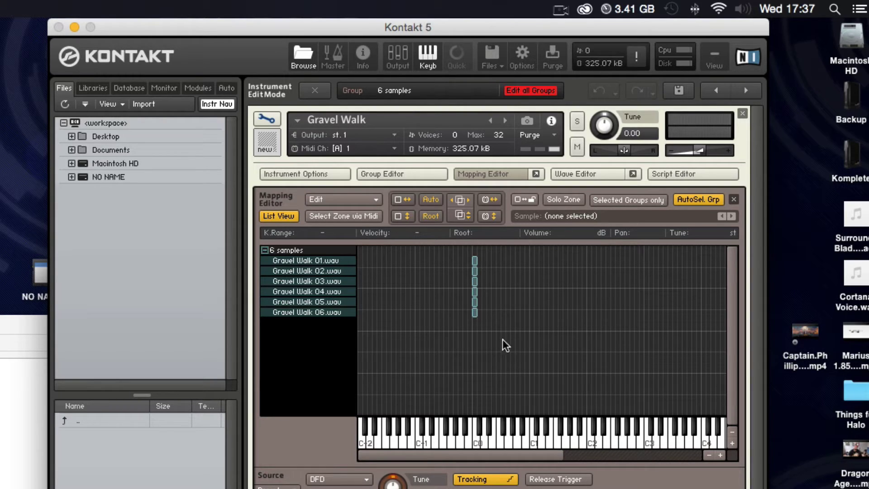
Step: Select all six zones and apply Move each zone to its own group (clone)
left_click(349, 202)
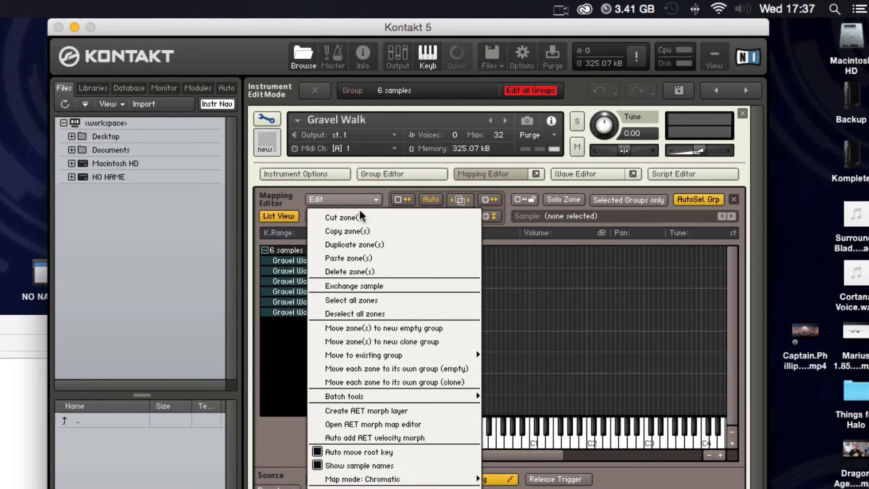
left_click(374, 302)
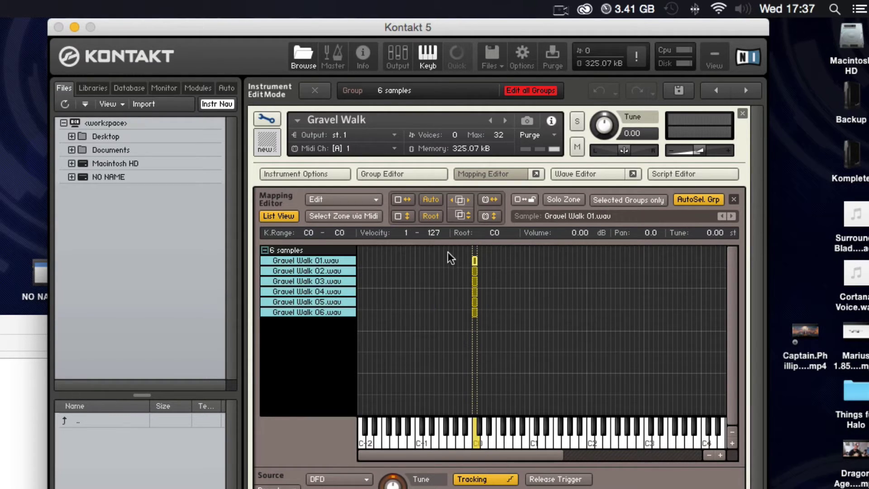
left_click(516, 323)
left_click_drag(541, 353, 410, 244)
left_click(359, 200)
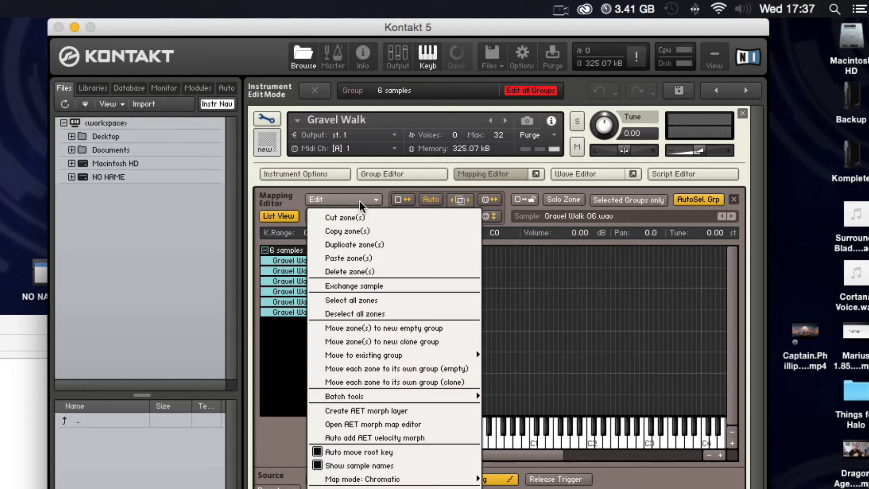
left_click(469, 382)
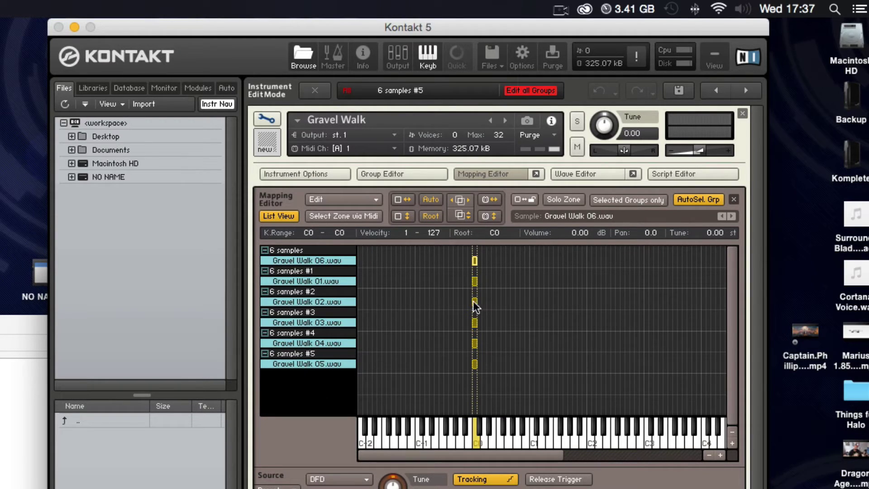
Step: Open the Group Editor and select groups 6 samples, #4, #1, #5, ending on #2
left_click(392, 176)
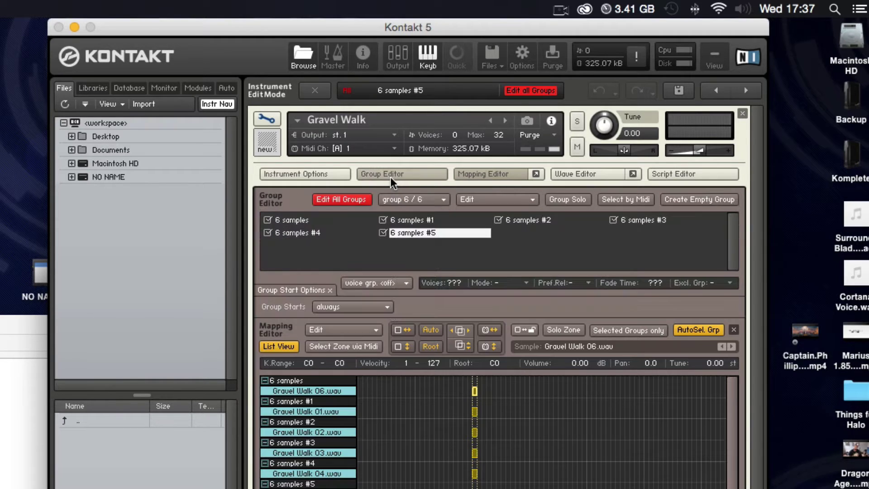
left_click(401, 246)
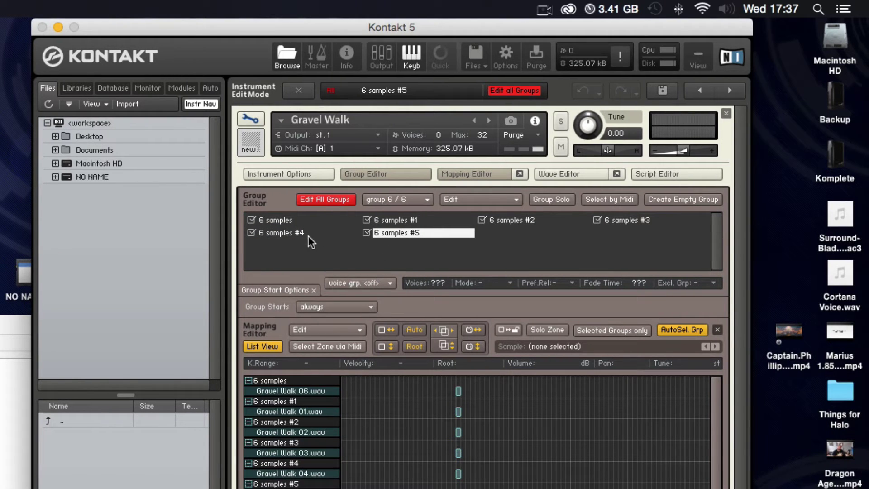
left_click(275, 221)
left_click(281, 233)
left_click(391, 220)
left_click(402, 233)
left_click(503, 221)
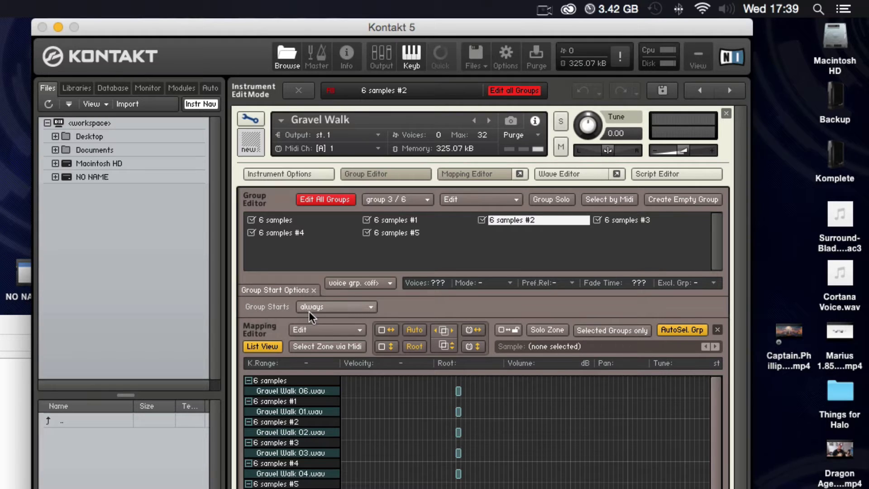
Step: Set Group Starts to cycle random, after briefly trying round robin
left_click(338, 307)
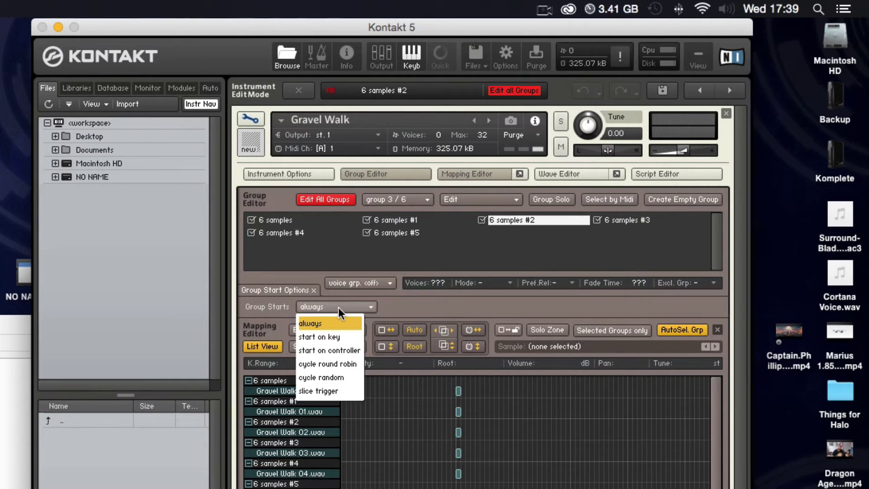
left_click(340, 379)
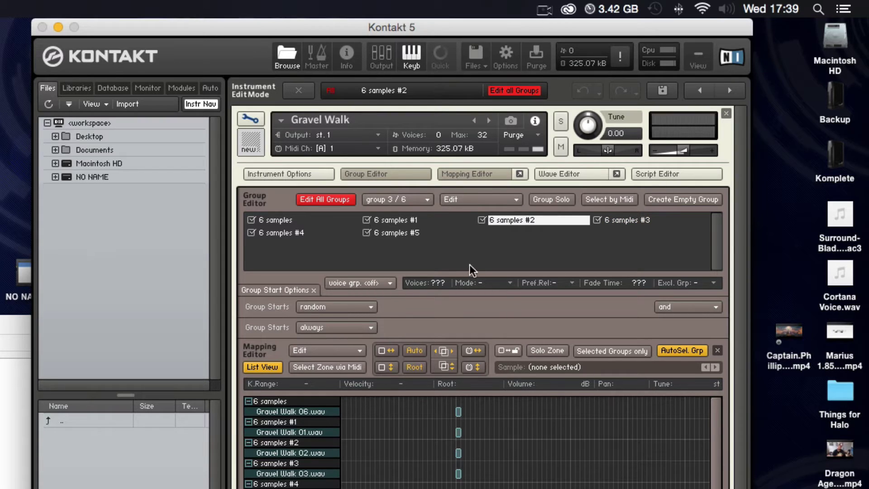
left_click(341, 305)
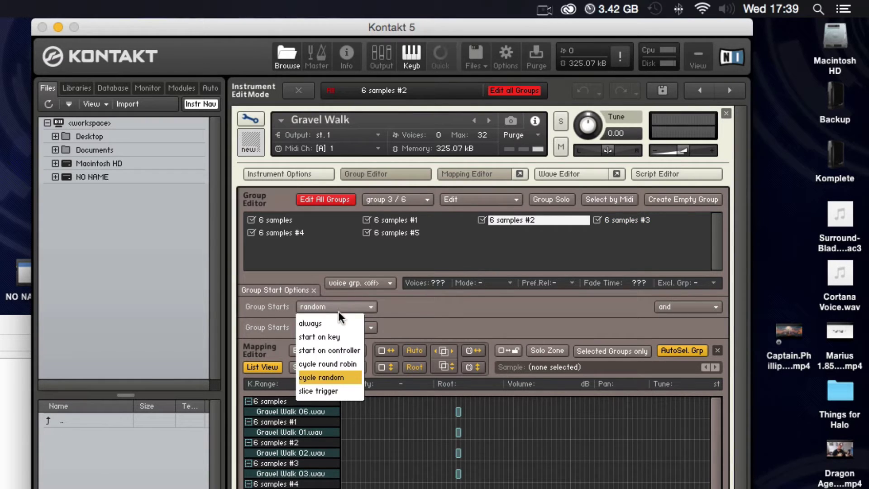
left_click(338, 365)
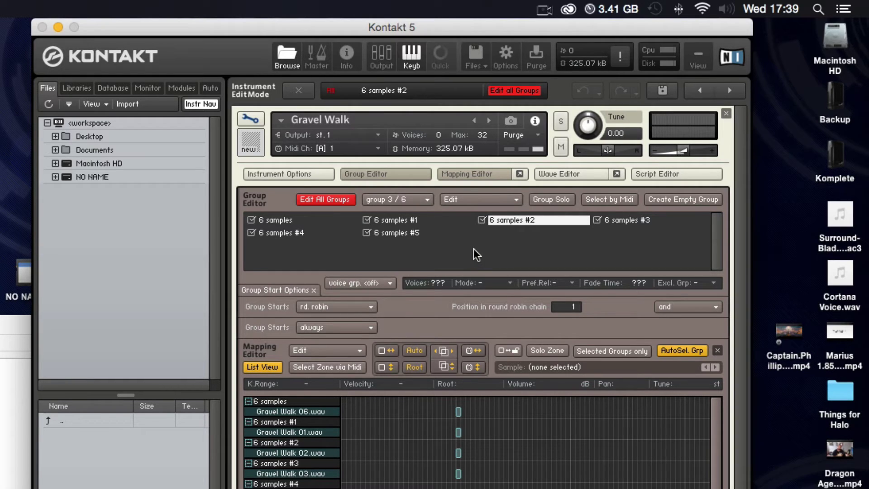
left_click(337, 305)
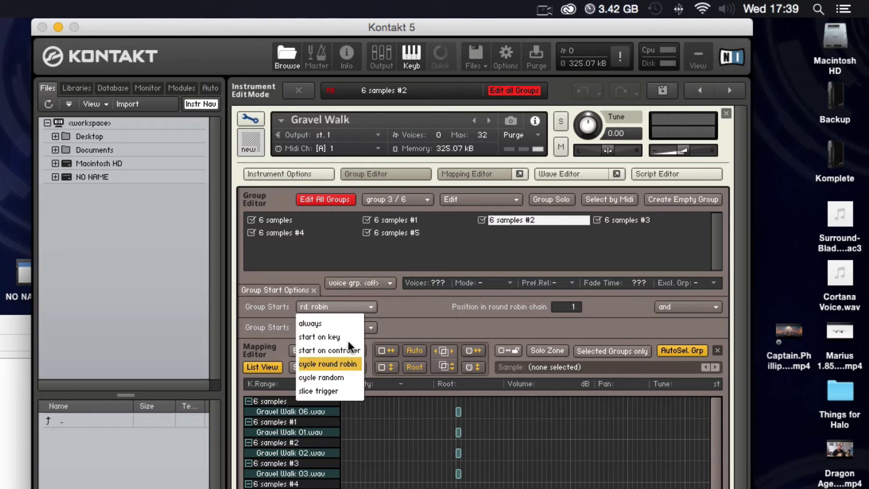
left_click(337, 376)
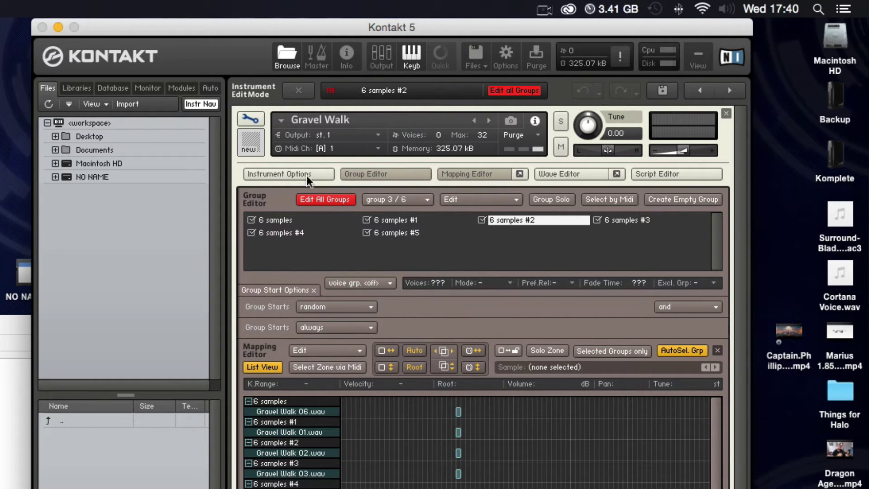
Step: Close the Group Editor and Mapping Editor to reveal the Source, effects and Amplifier panels
left_click(392, 173)
left_click(462, 174)
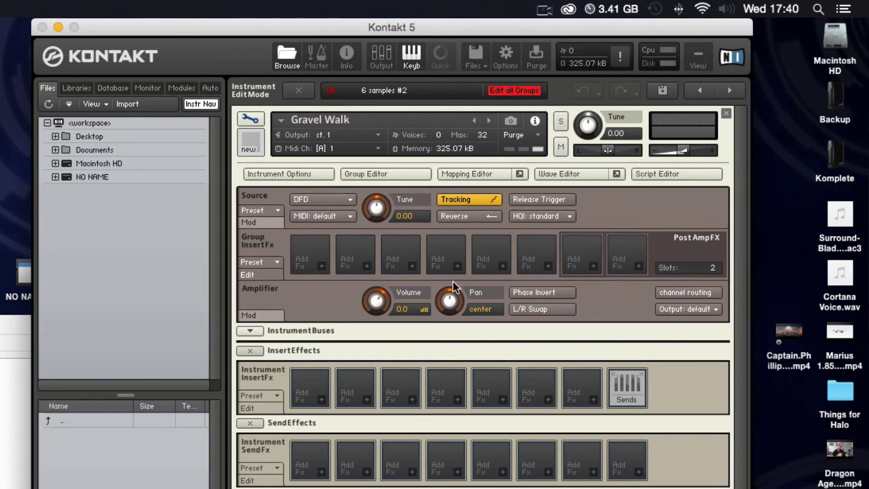
Step: Switch the pitch modulator to random bipolar with an amount of about 7.5 semitones
left_click(262, 224)
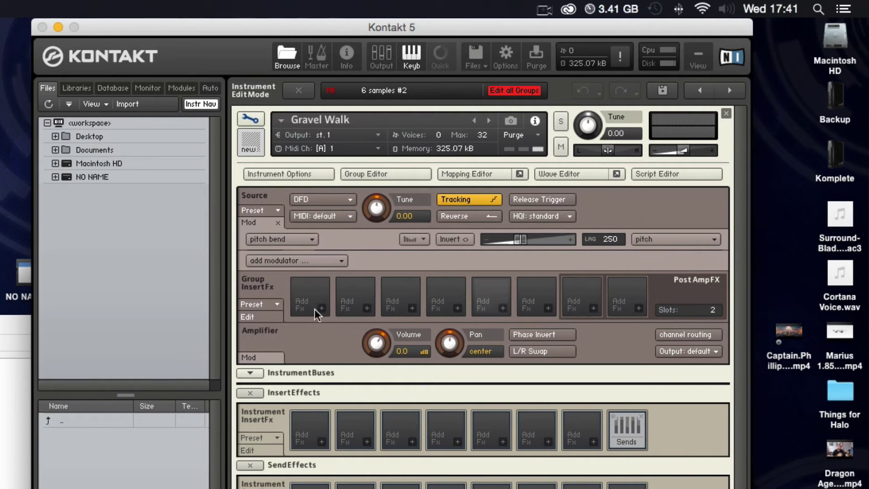
left_click(296, 238)
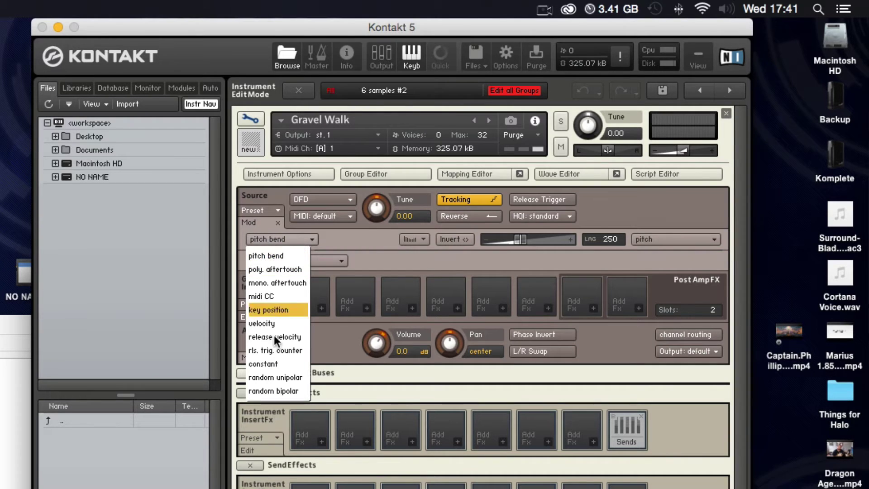
left_click(288, 392)
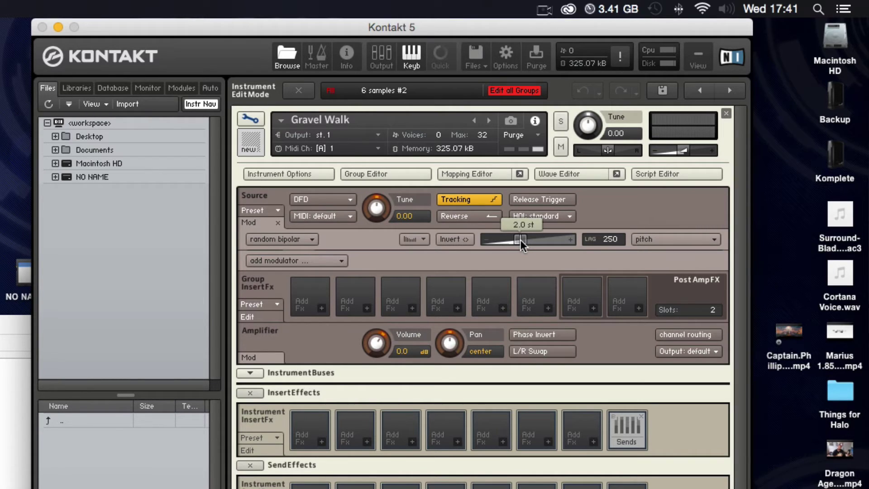
left_click_drag(559, 235, 591, 234)
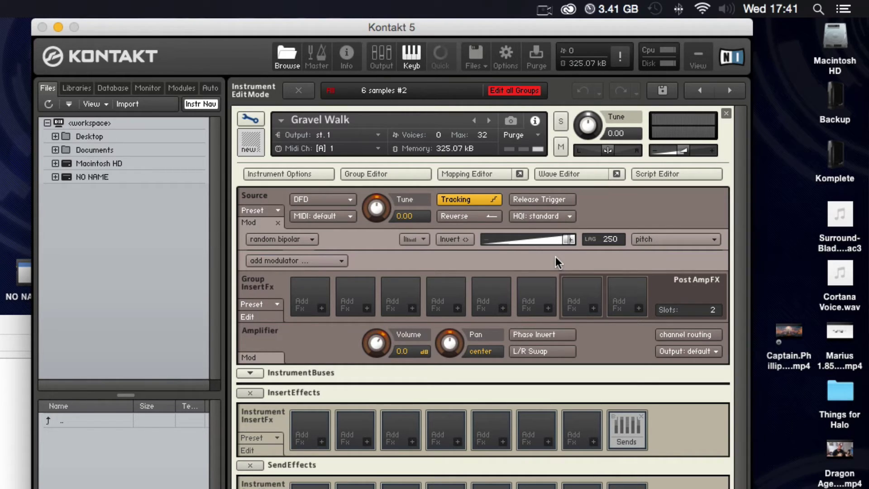
left_click_drag(569, 240, 504, 246)
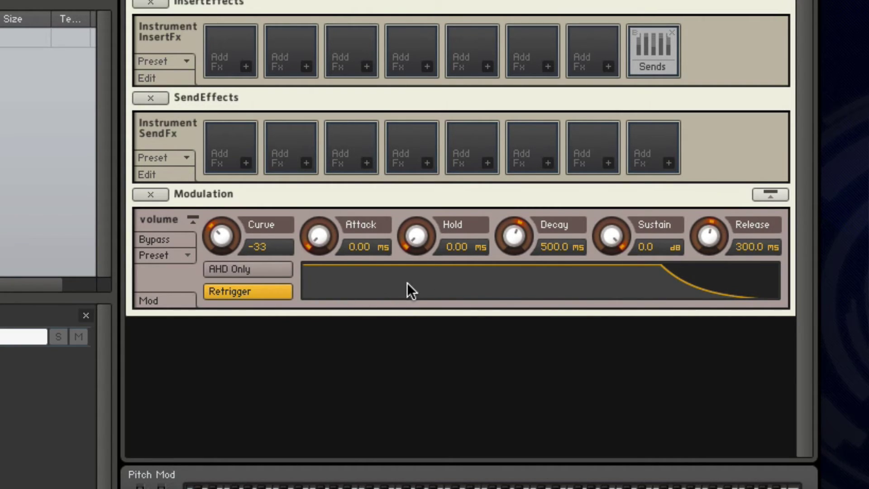
Step: Adjust the volume envelope Release knob from 300 ms to about 1.1k ms
left_click_drag(709, 242, 702, 279)
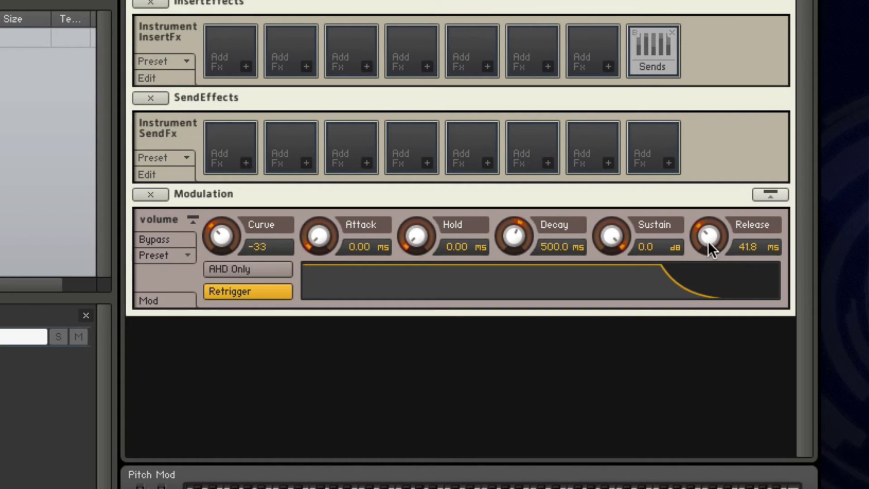
left_click_drag(709, 242, 733, 187)
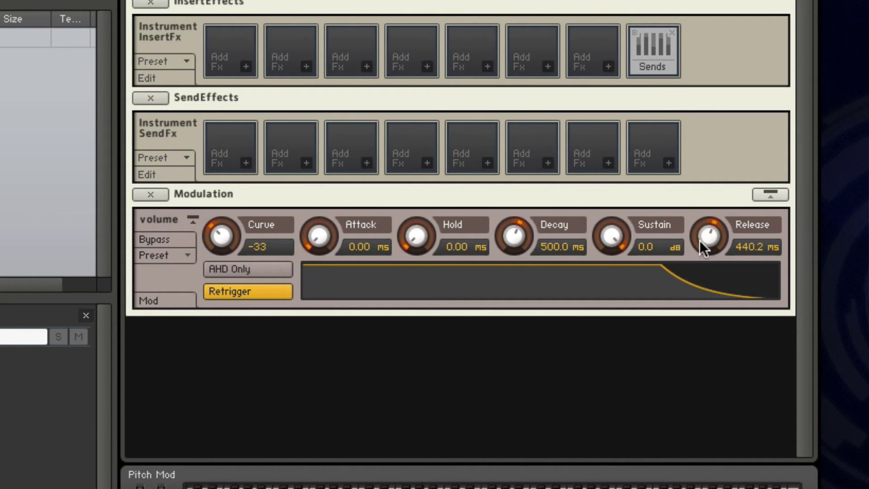
left_click_drag(700, 241, 722, 226)
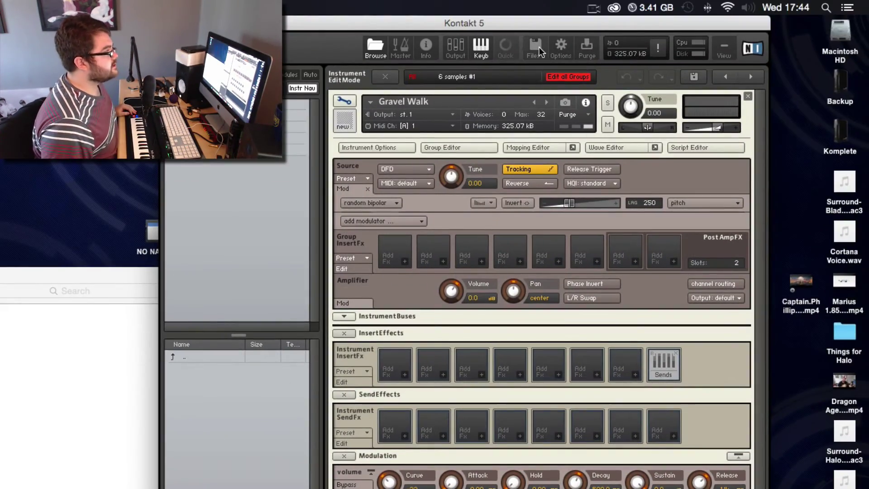
Step: Open the Save Instrument dialog to store Gravel Walk as patch only in Kontakt Instruments
left_click(539, 47)
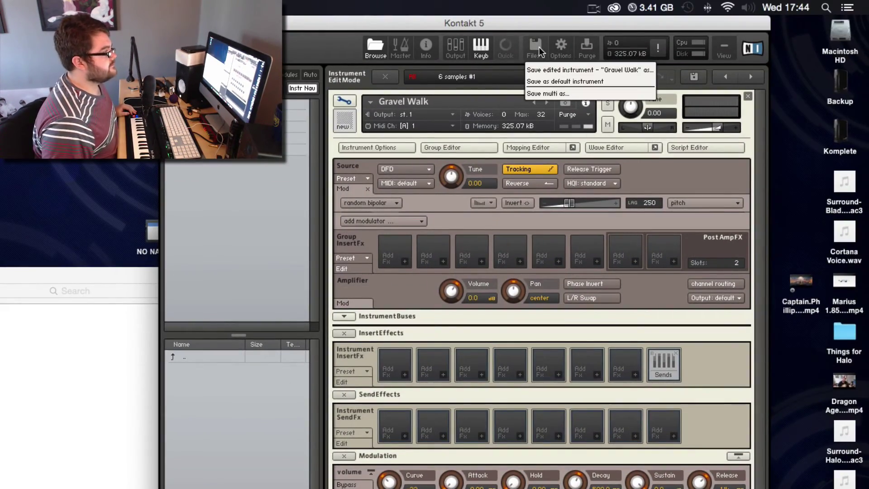
left_click(550, 68)
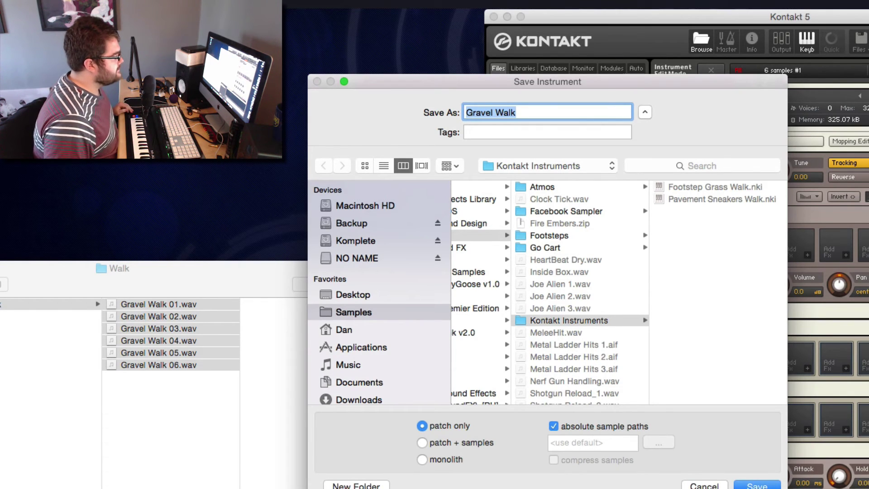
left_click(751, 485)
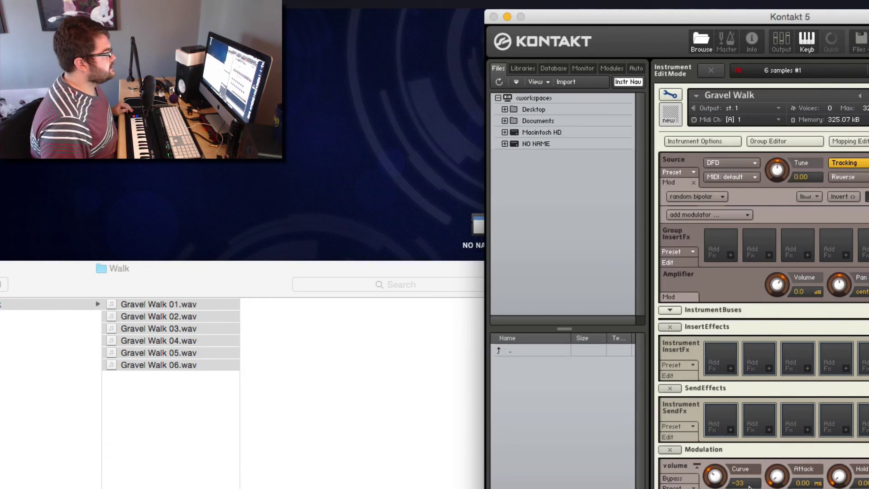